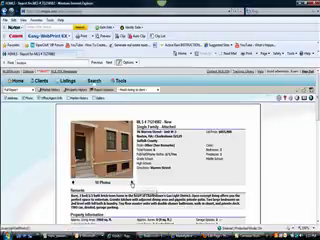
Flip through the first Charlestown single-family listing's photos.
click(133, 183)
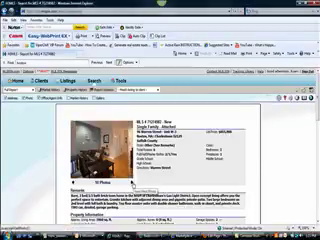
click(133, 183)
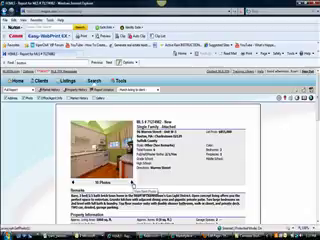
click(133, 183)
click(133, 183)
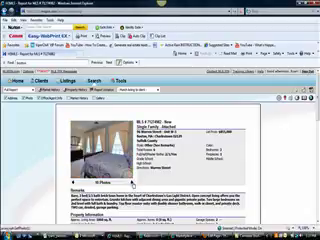
click(133, 183)
click(133, 183)
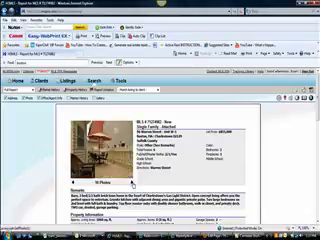
click(133, 183)
Browse the remaining photos, then go back to the results and open the next listing's report.
click(133, 183)
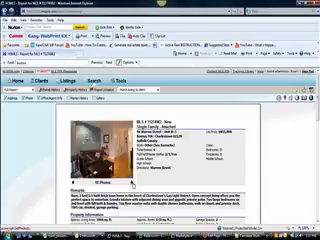
click(133, 183)
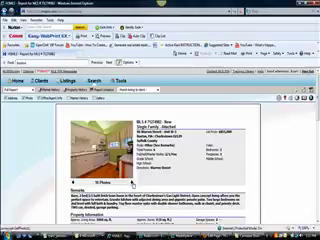
click(133, 183)
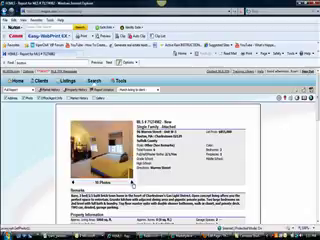
click(133, 183)
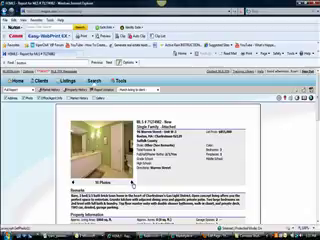
click(133, 183)
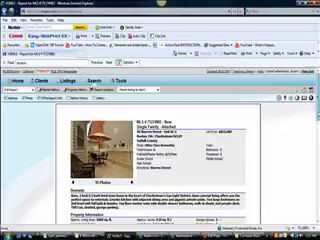
drag(315, 105, 315, 200)
key(alt+Left)
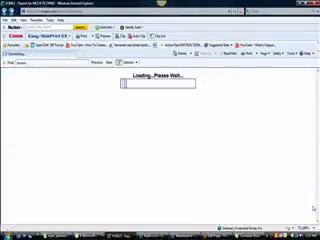
key(alt+Right)
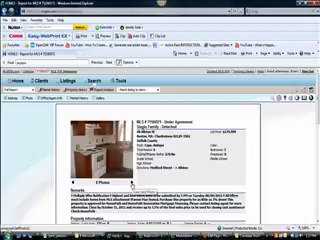
drag(313, 110, 313, 190)
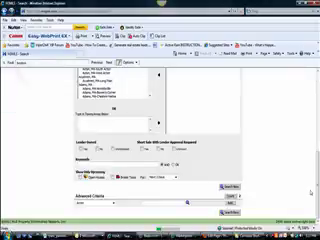
scroll(160, 140, up, 5)
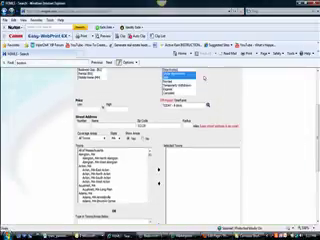
scroll(160, 140, up, 5)
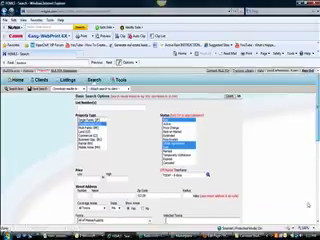
scroll(160, 140, down, 5)
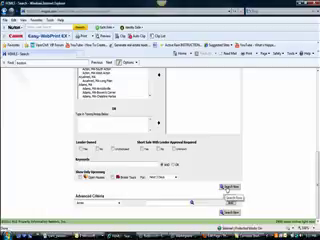
Run the Charlestown condominium search from the criteria form.
click(231, 186)
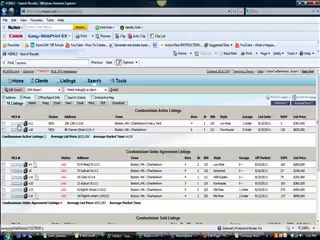
click(25, 163)
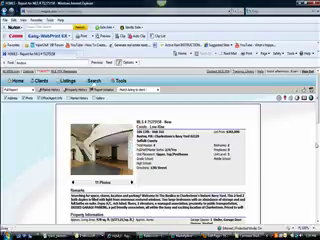
scroll(160, 150, down, 2)
scroll(160, 150, down, 3)
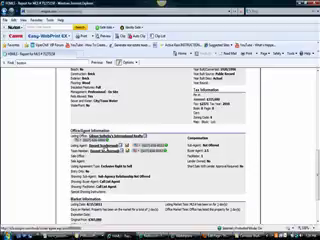
click(28, 36)
click(12, 36)
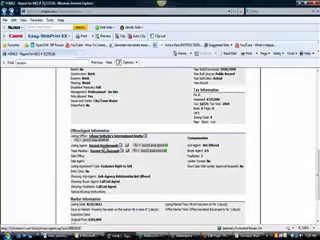
click(12, 36)
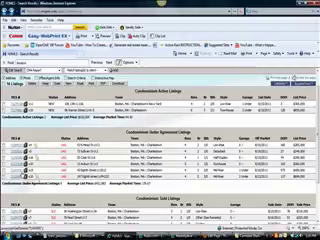
Review an under-agreement condo's full report and return to the condo results.
click(12, 36)
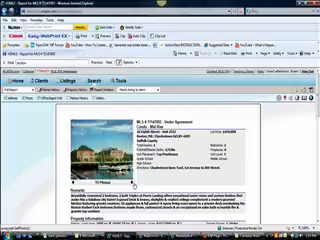
scroll(160, 150, down, 3)
scroll(160, 150, down, 2)
scroll(160, 150, down, 2)
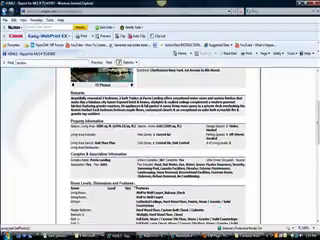
key(alt+Left)
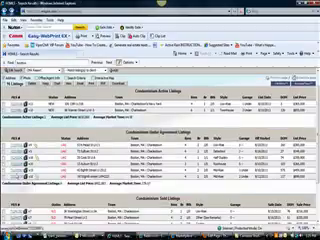
Review a second under-agreement condo's report and go back to the grouped condo results.
key(alt+Right)
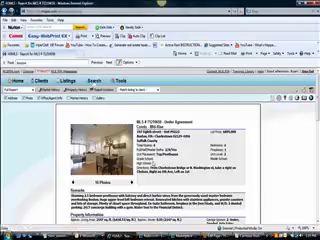
scroll(160, 150, down, 2)
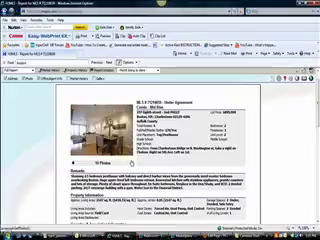
click(15, 35)
scroll(160, 150, down, 3)
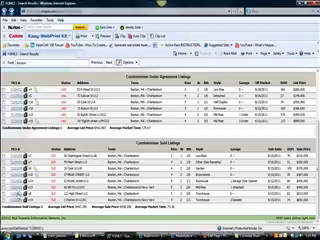
Check a sold condo townhouse's report, then reopen the search form with Modify Search.
click(18, 112)
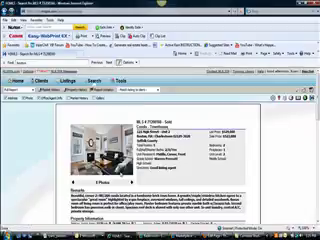
key(alt+Left)
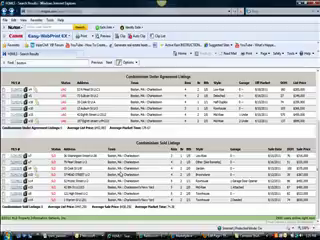
click(35, 170)
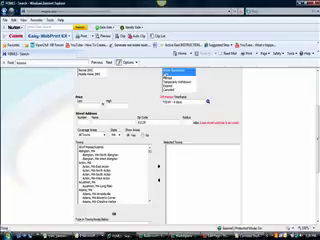
scroll(190, 150, up, 3)
scroll(190, 150, up, 3)
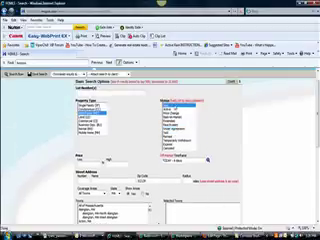
Add more listing statuses and run the Charlestown multi-family search.
shift+click(175, 140)
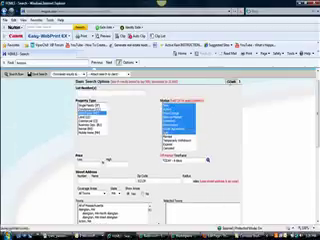
scroll(207, 160, down, 8)
click(231, 187)
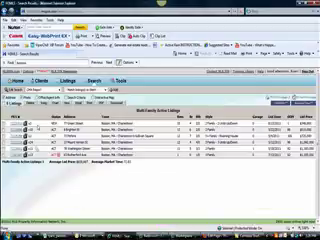
click(33, 123)
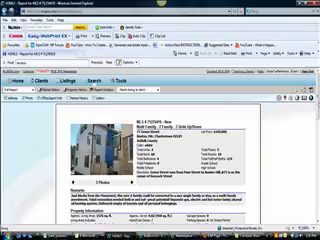
scroll(160, 150, down, 8)
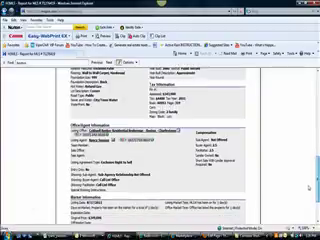
scroll(160, 150, up, 8)
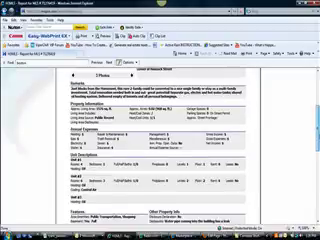
scroll(160, 150, up, 6)
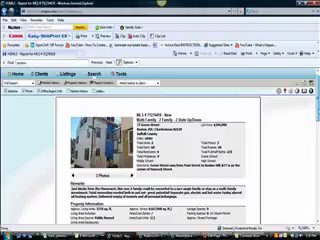
key(alt+Left)
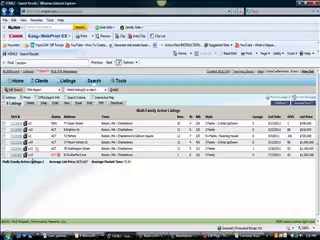
Go back from the active multi-family results to the search criteria form.
key(alt+Left)
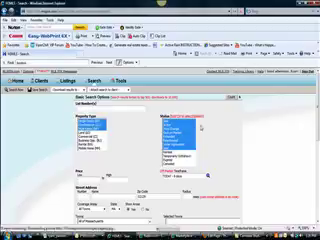
scroll(160, 150, down, 8)
scroll(160, 150, down, 3)
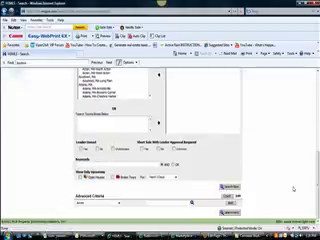